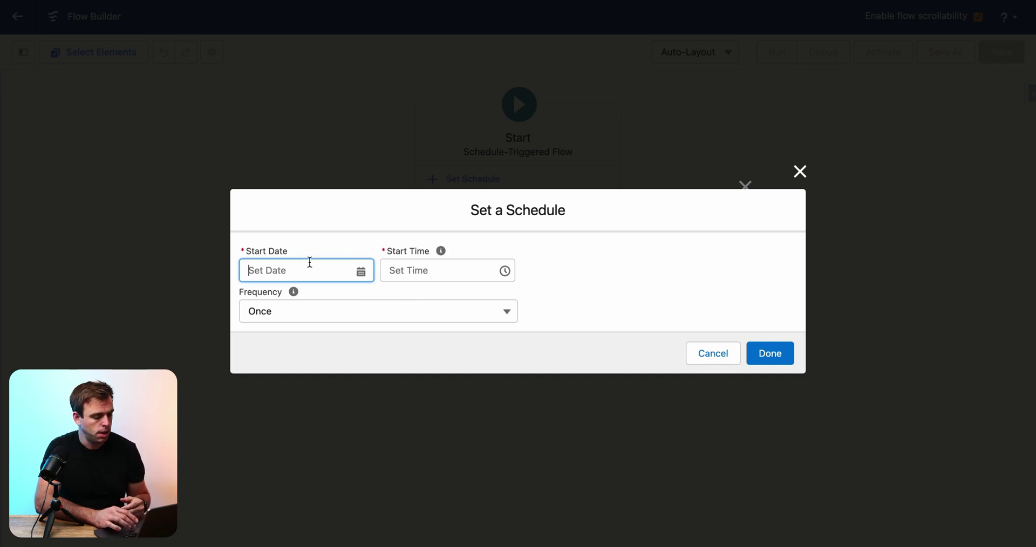
- Set the schedule to start Oct 2, 2023 at 9:00 AM with Daily frequency, and confirm
left_click(310, 266)
left_click(295, 350)
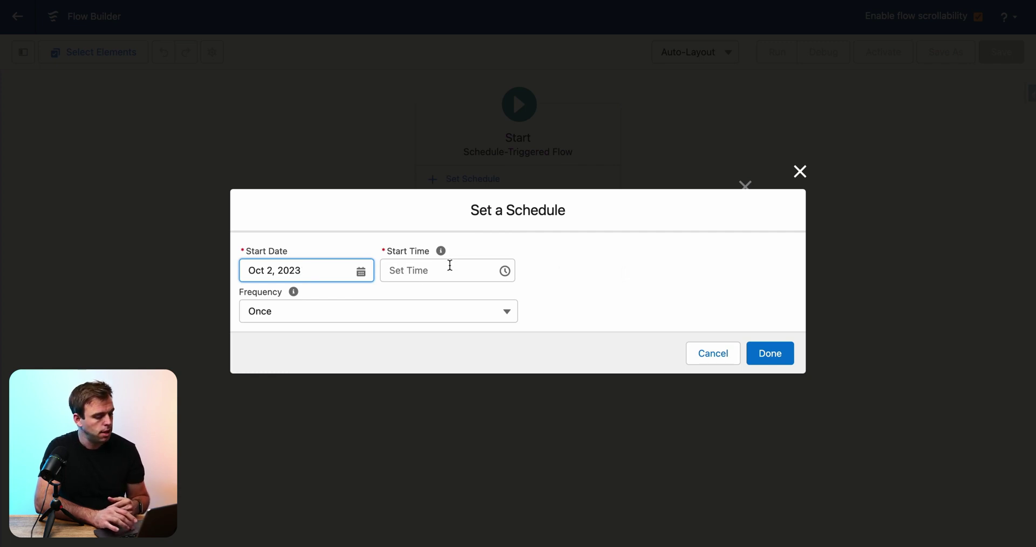
left_click(448, 265)
scroll(450, 359, "down", 10)
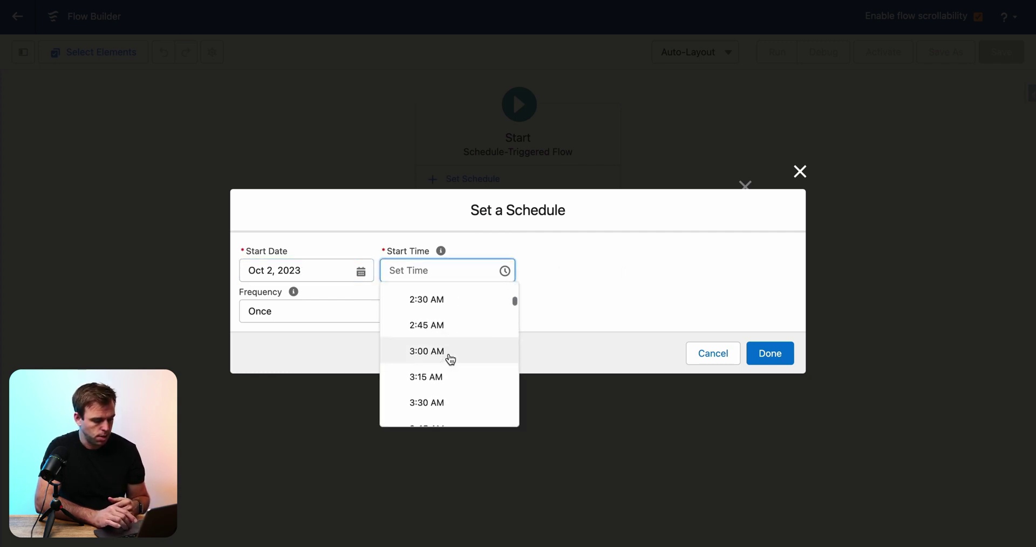
scroll(451, 359, "down", 8)
left_click(432, 325)
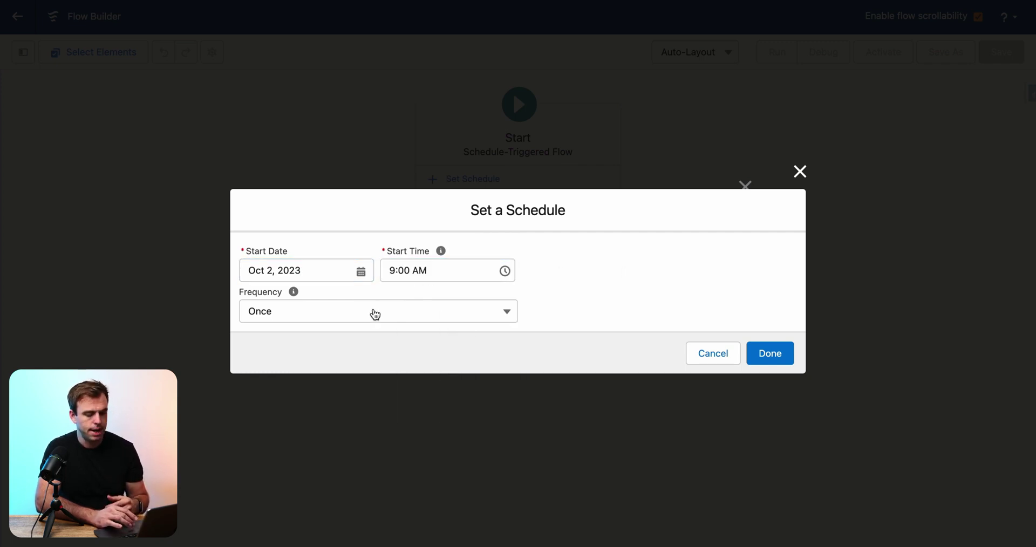
left_click(375, 315)
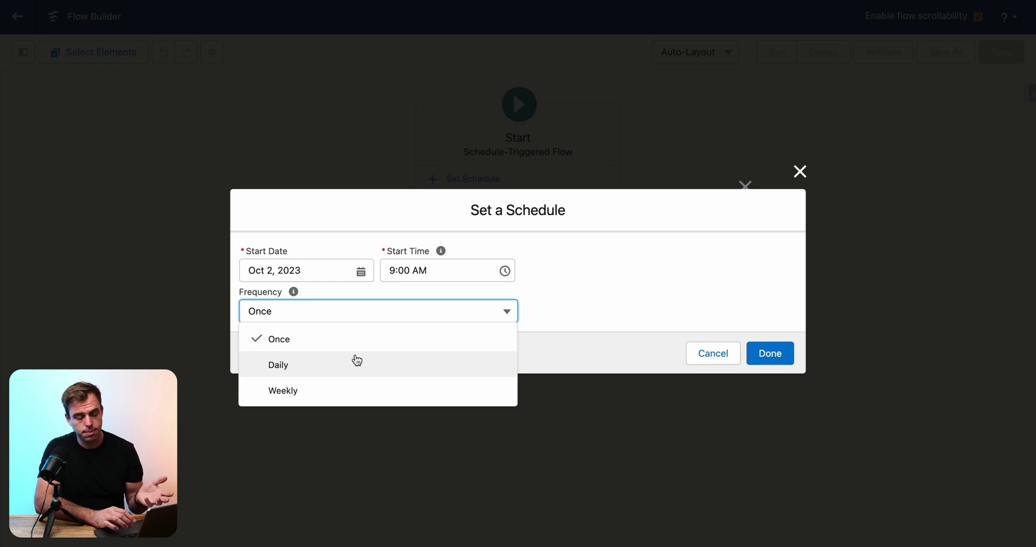
left_click(357, 361)
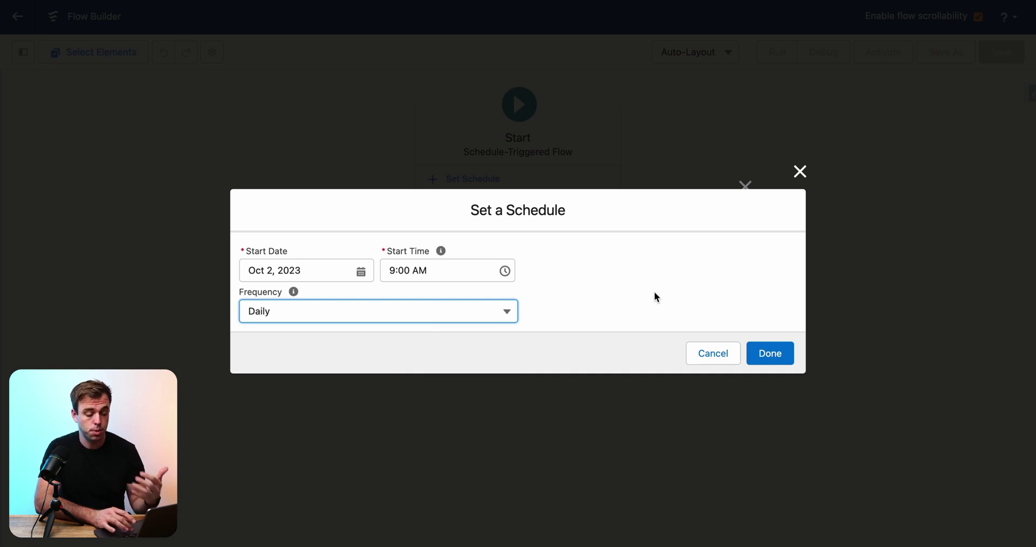
left_click(780, 354)
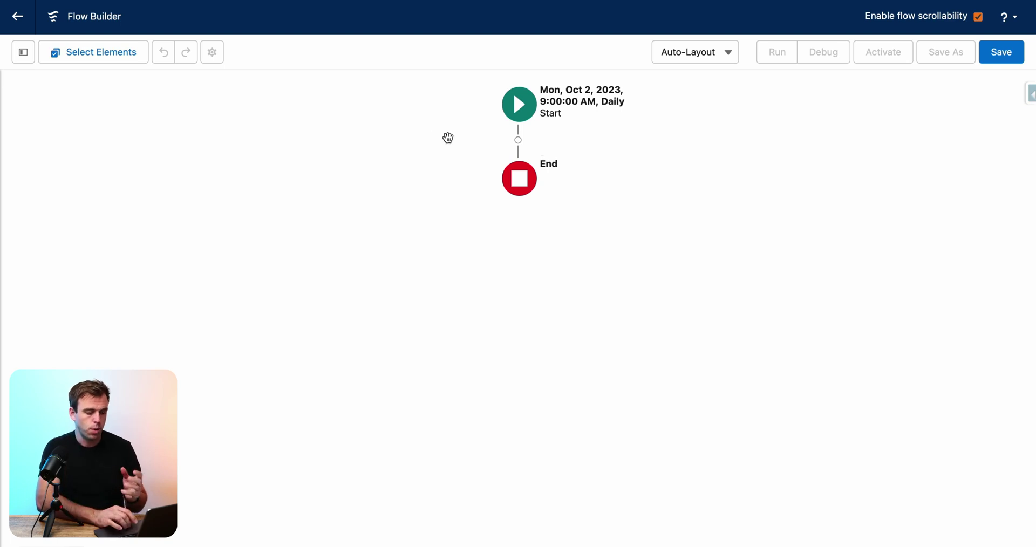
- Start a new Formula resource from the Toolbox
left_click(23, 52)
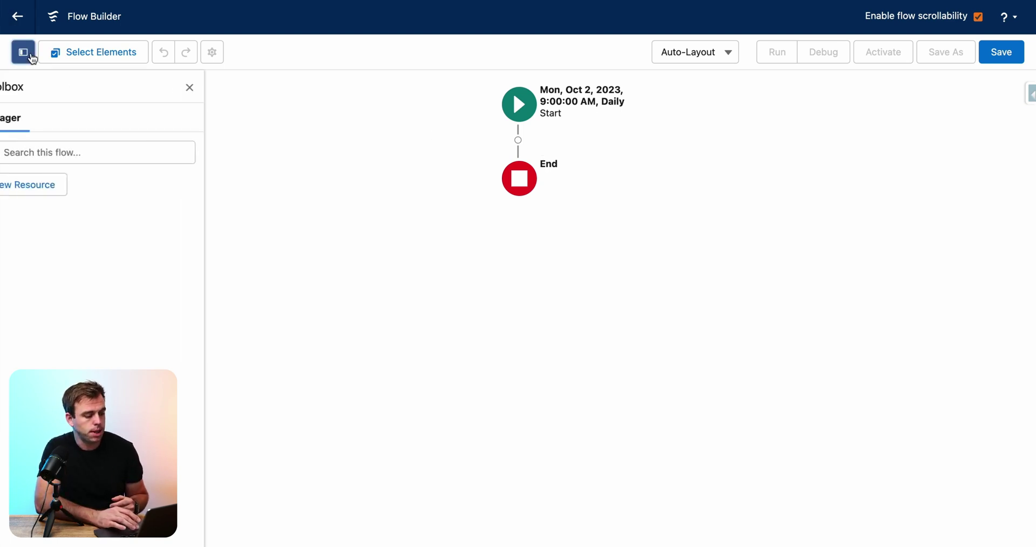
left_click(63, 186)
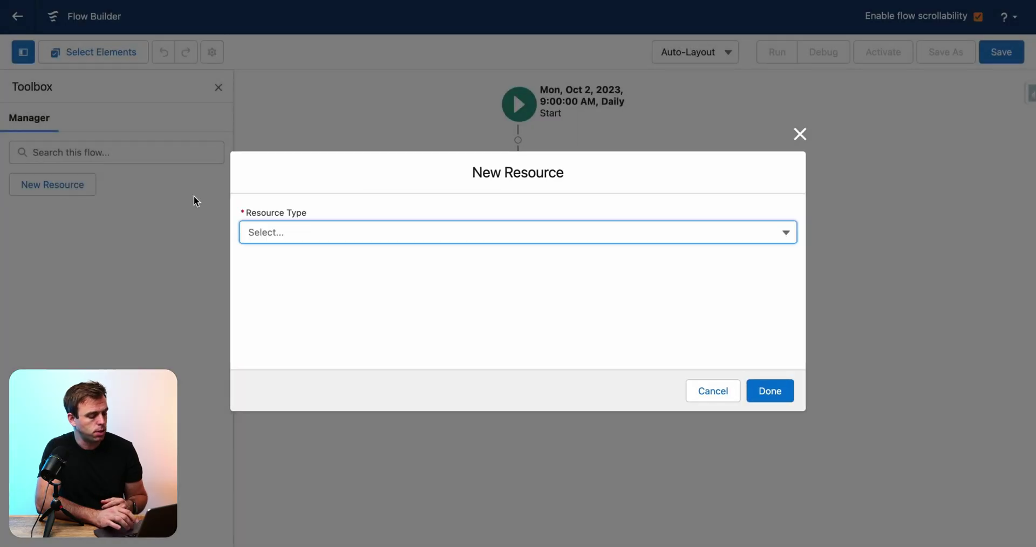
left_click(506, 241)
left_click(468, 335)
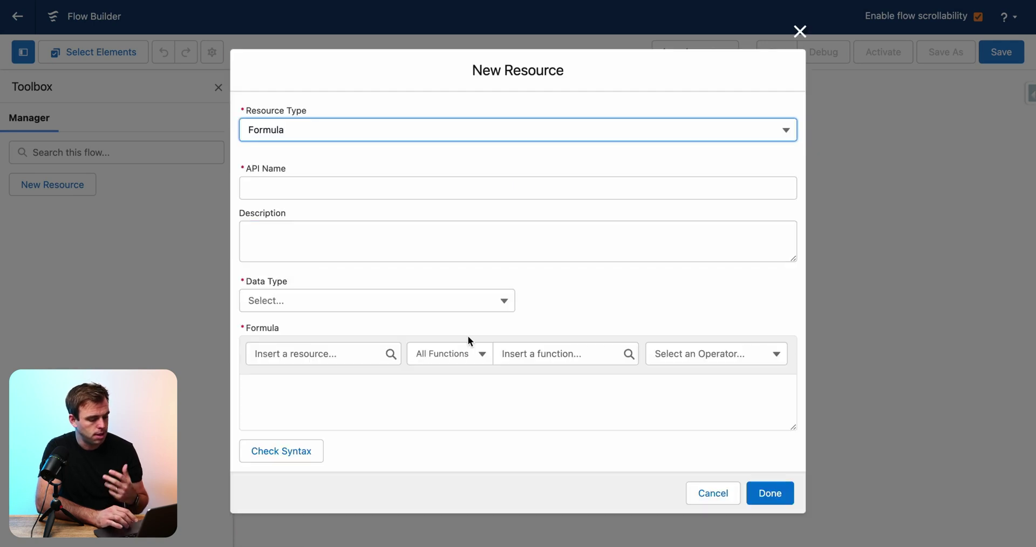
- Name the formula DayoftheMonth with Number data type and formula TODAY()
left_click(316, 191)
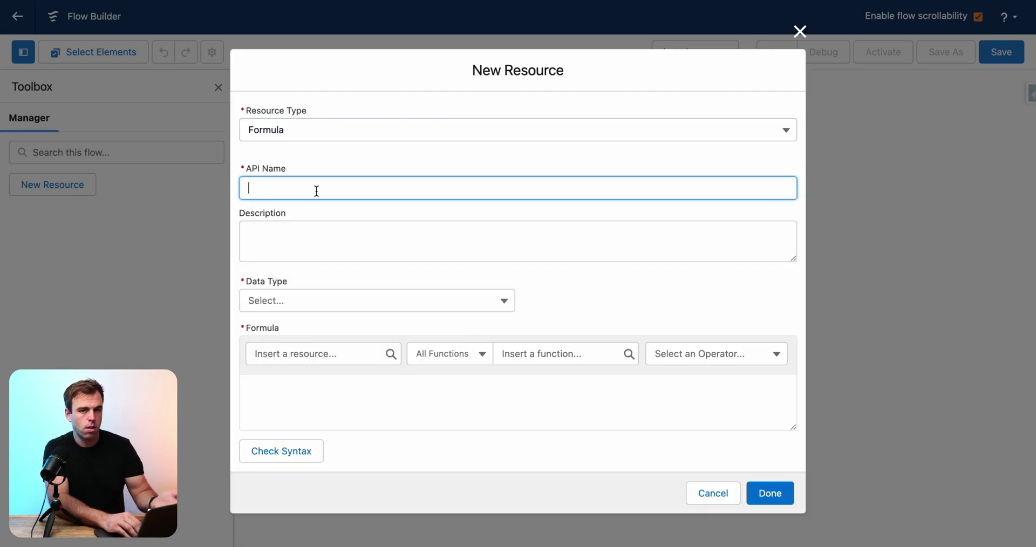
type("DayoftheMonth")
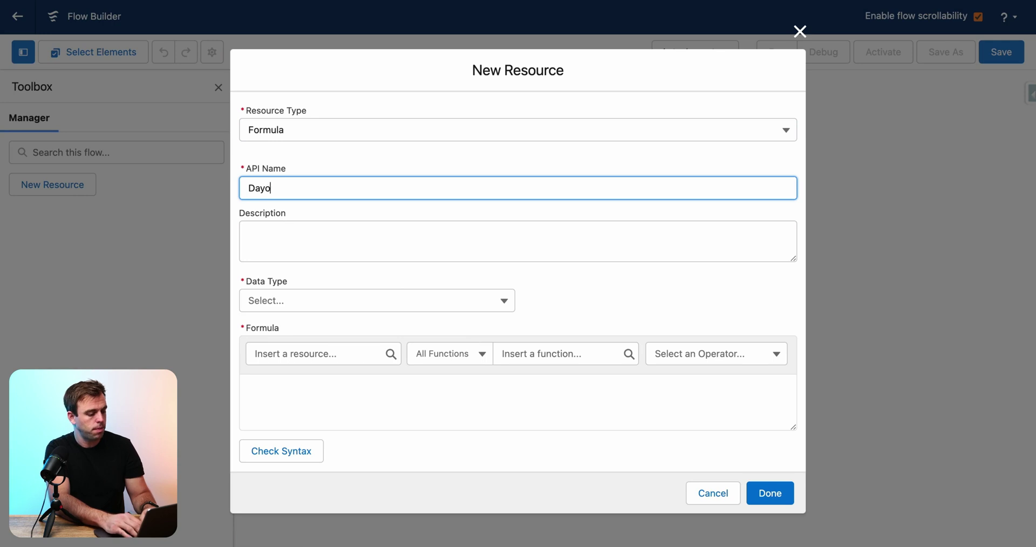
left_click(343, 302)
left_click(327, 350)
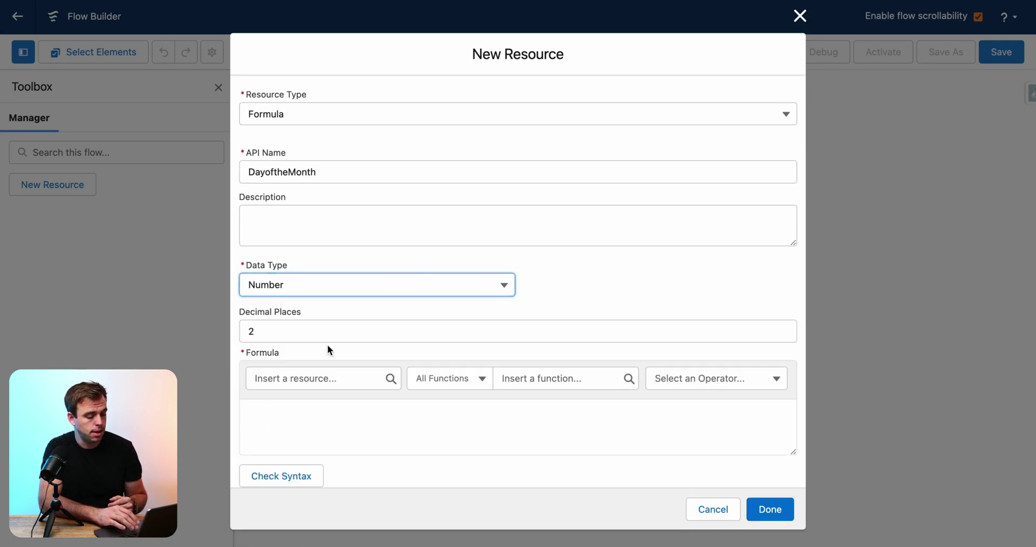
left_click(302, 413)
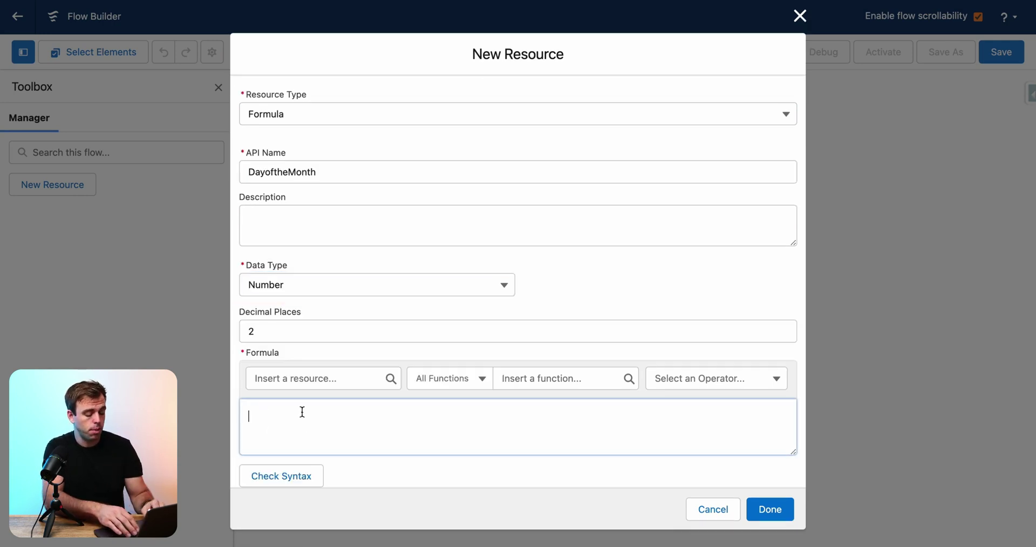
type("TODAY()")
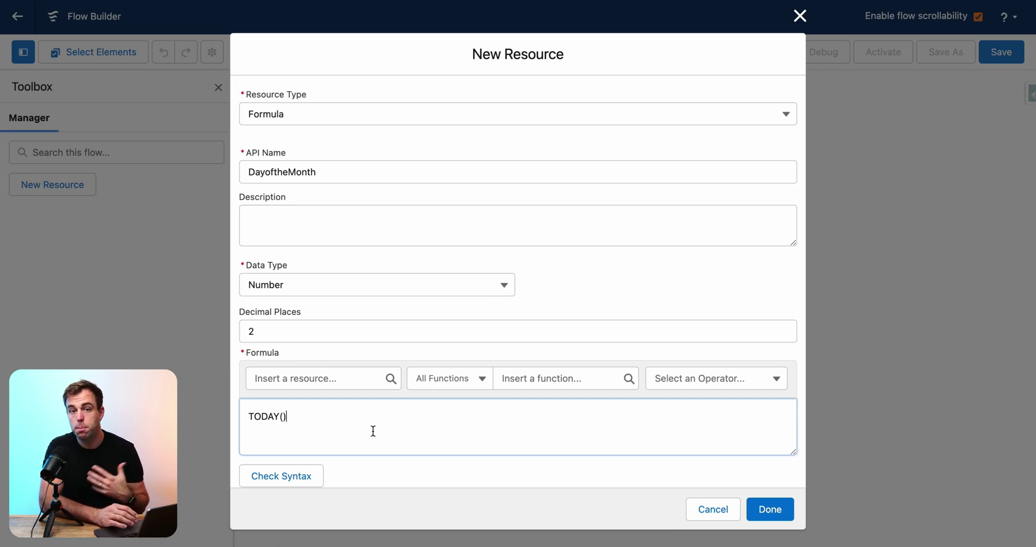
left_click(564, 381)
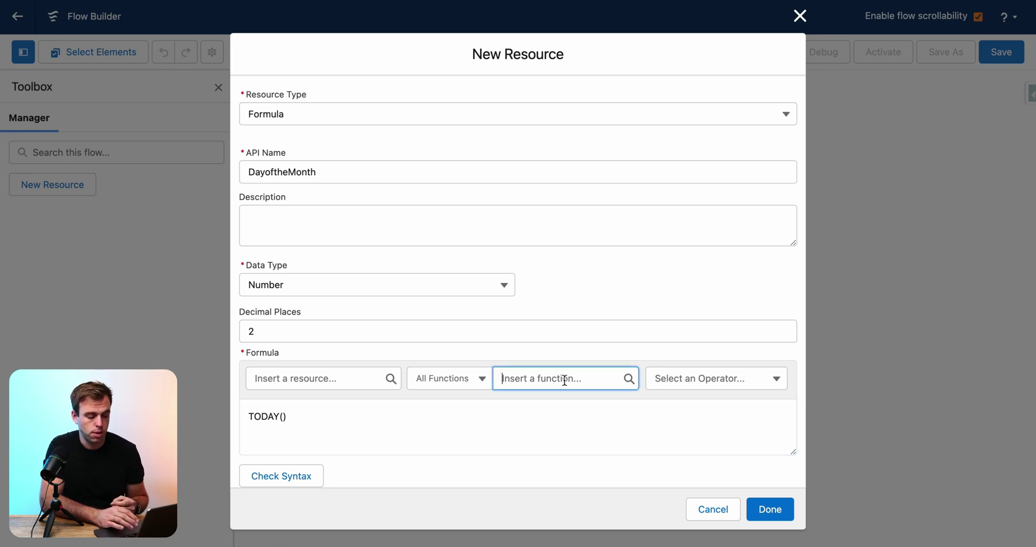
- Filter the function list by 'day' to find the day-related functions
type("day")
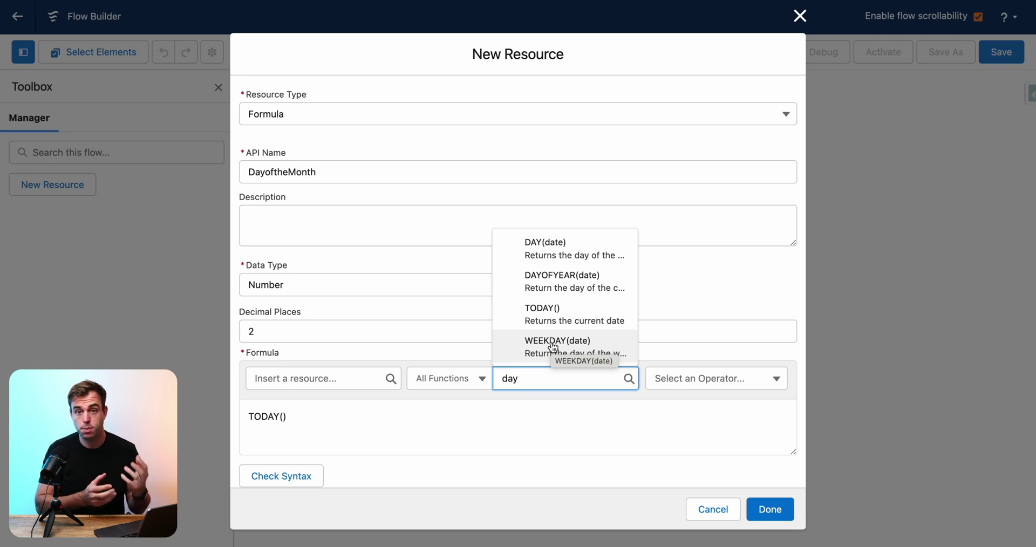
- Rewrite the formula as DAY(TODAY()) and check its syntax
left_click(538, 248)
left_click_drag(286, 416, 228, 422)
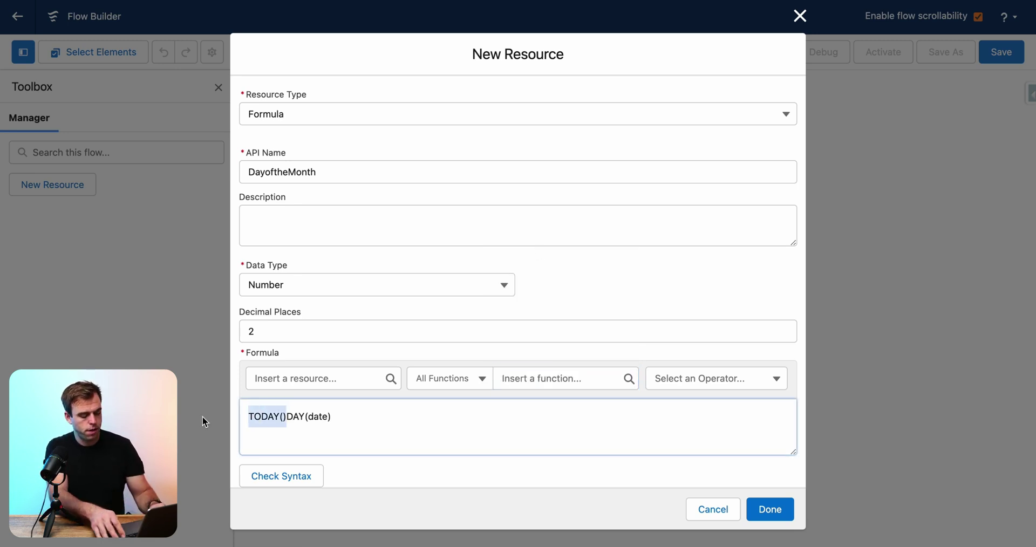
key("BackSpace")
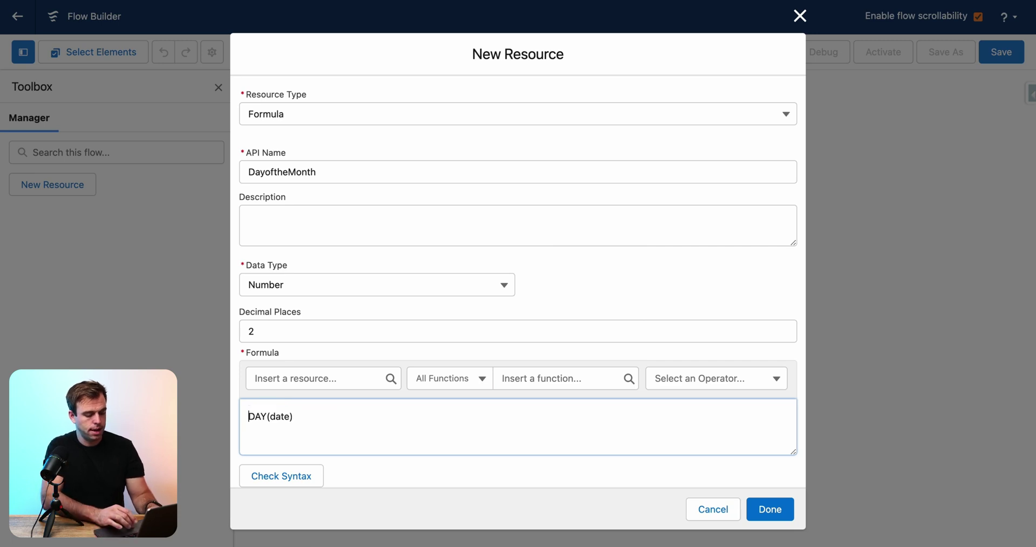
double_click(281, 414)
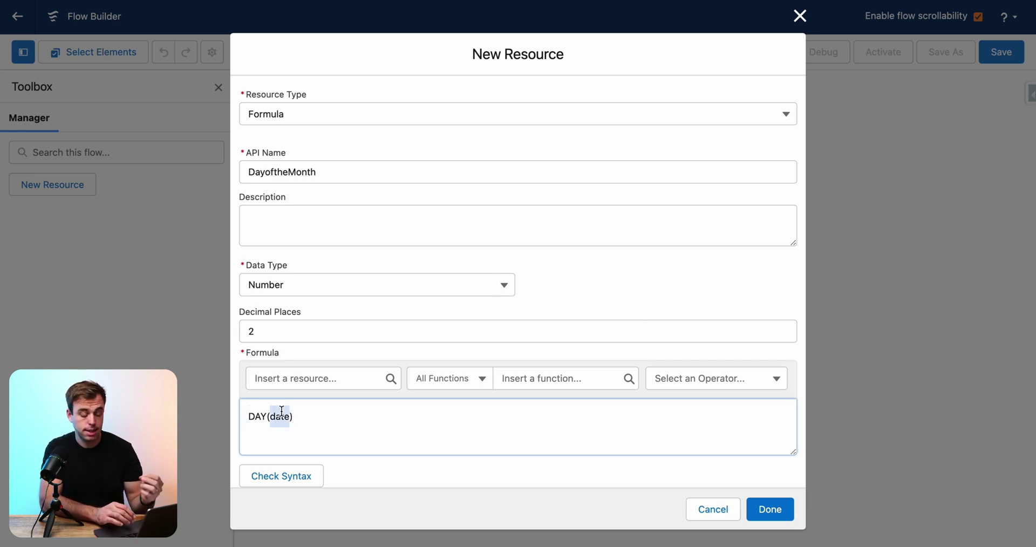
type("TODAY()")
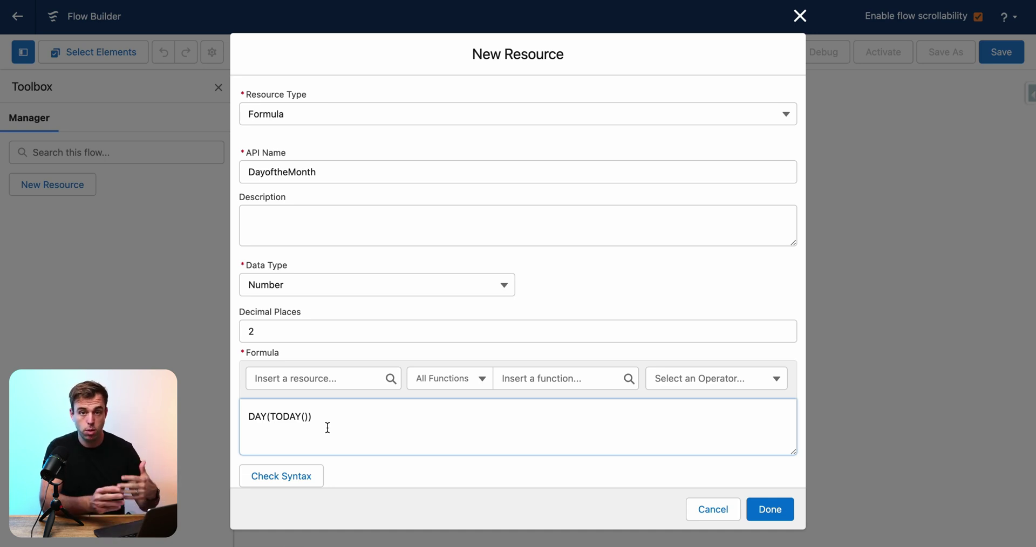
left_click(284, 473)
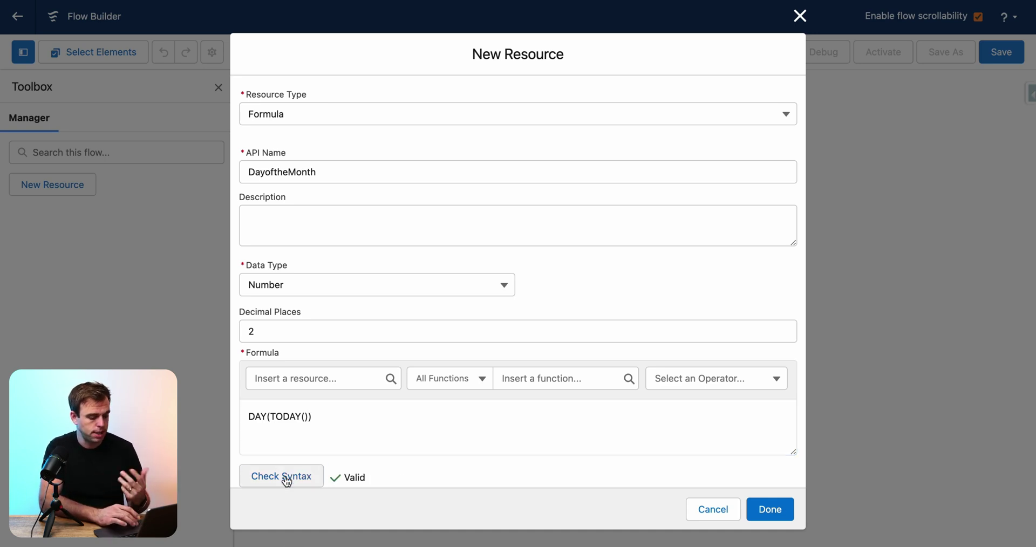
- Set Decimal Places to 0 and save the DayoftheMonth resource
scroll(518, 339, "down", 1)
double_click(392, 314)
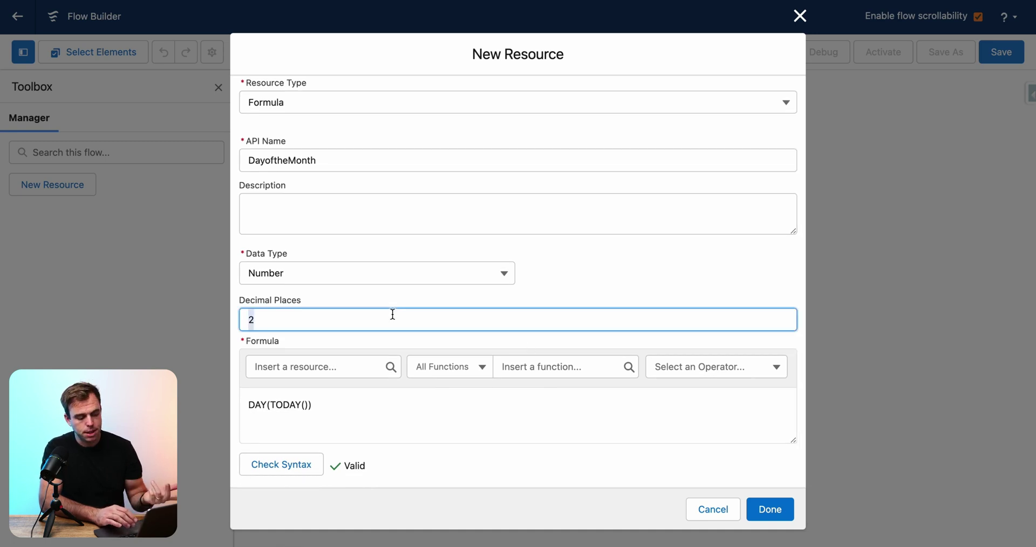
type("0")
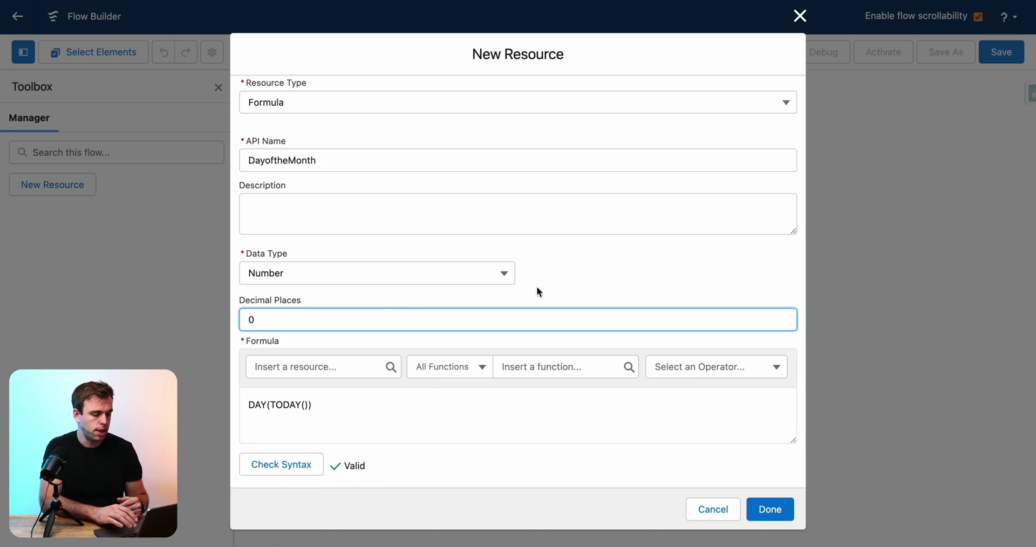
left_click(760, 510)
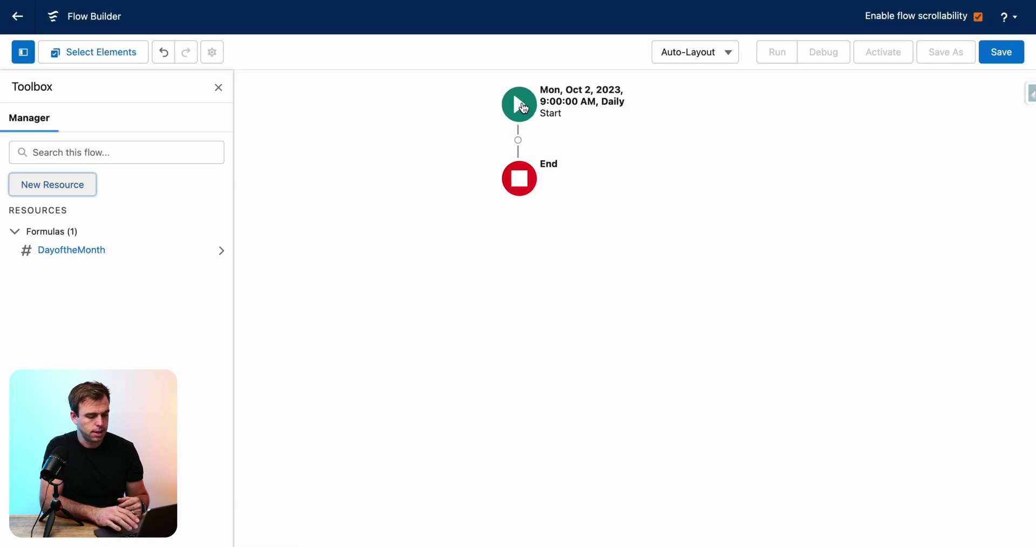
- Add a Decision between Start and End labelled 'Is today the 1st or 15th?'
left_click(518, 141)
type("de")
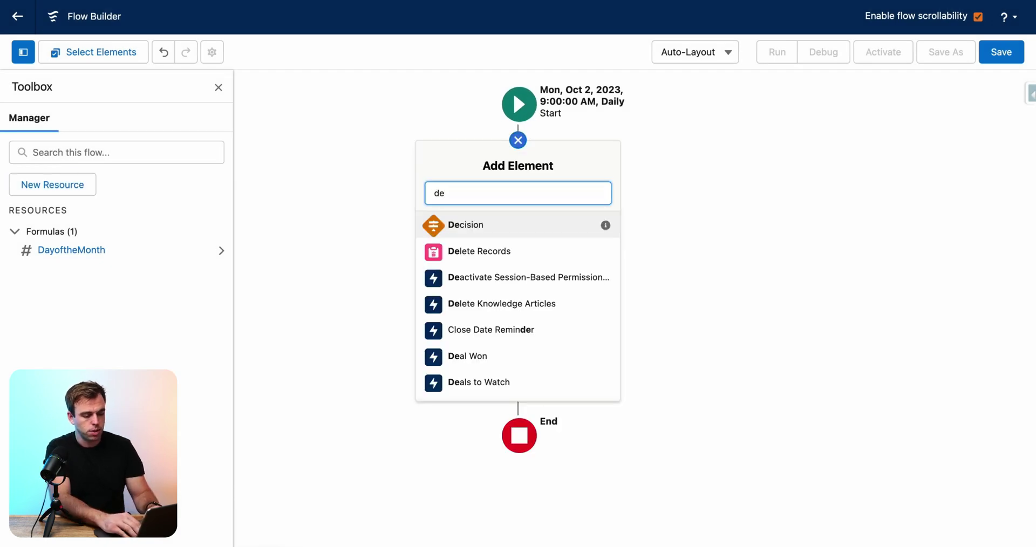
left_click(478, 232)
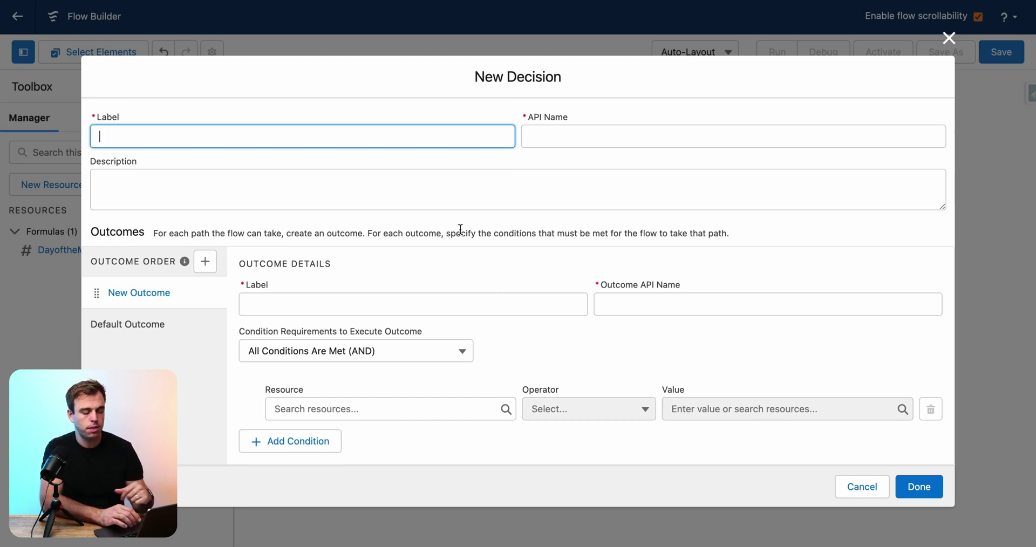
type("Is")
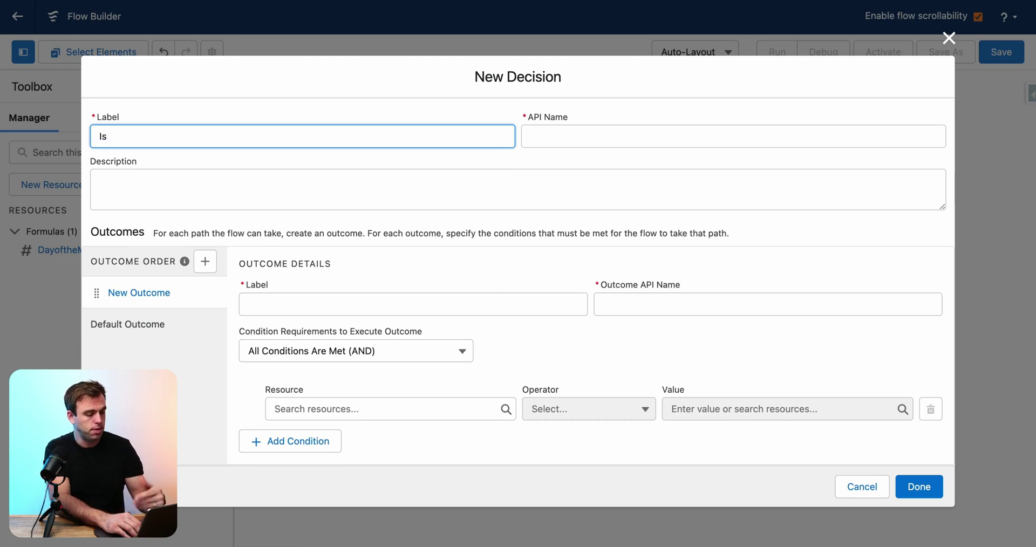
type(" today")
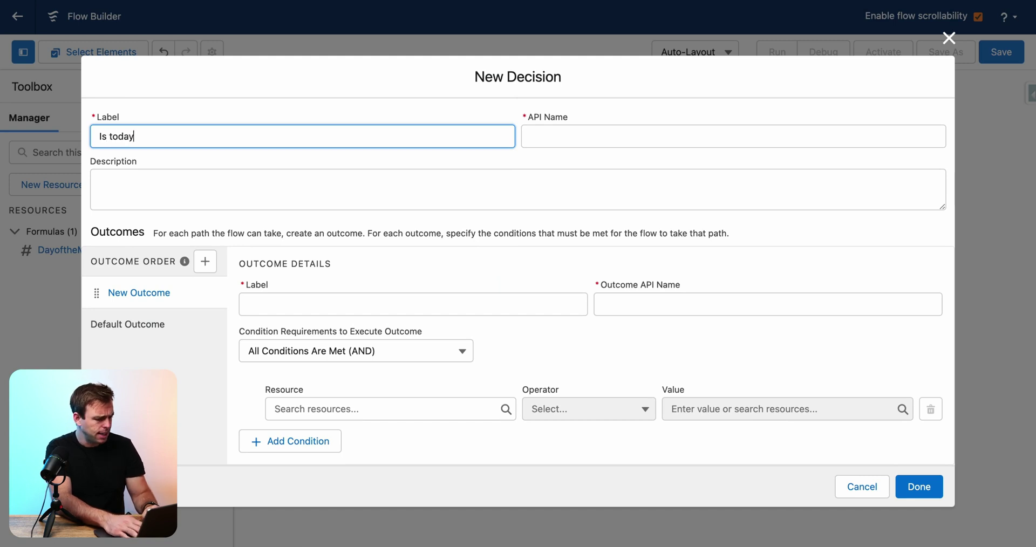
type(" the 1")
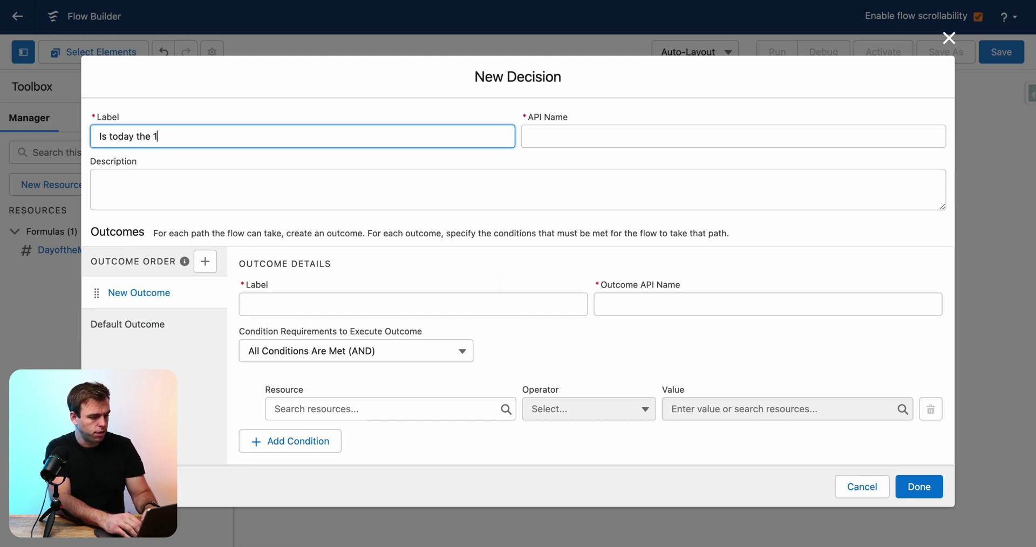
type("st or 15th?")
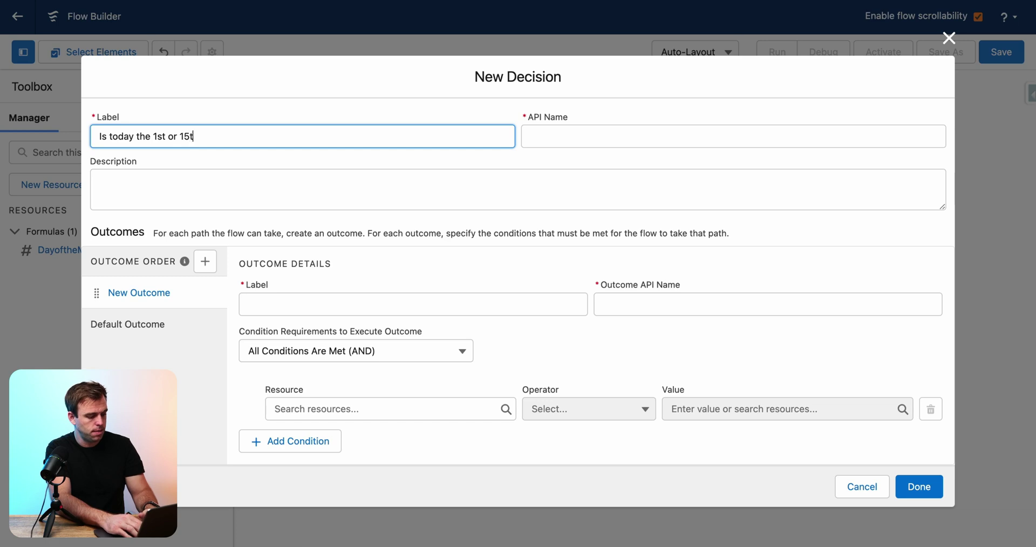
key("Tab")
key("Tab")
- Name the first outcome Yes and rename the default outcome to No
left_click(287, 311)
type("ye")
key("BackSpace")
key("BackSpace")
type("Yes")
key("Tab")
key("Tab")
left_click(165, 325)
double_click(297, 291)
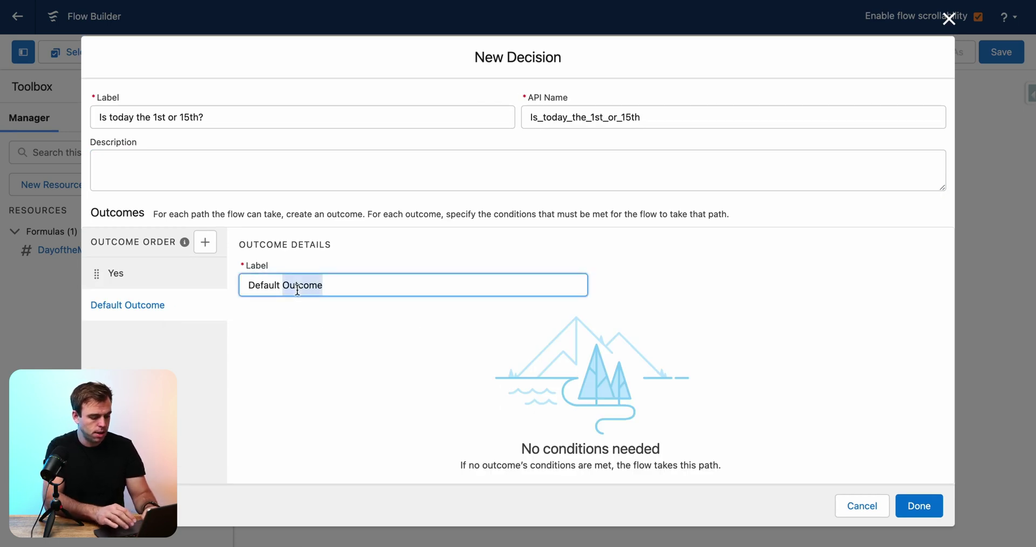
key("super+a")
type("No")
left_click(115, 273)
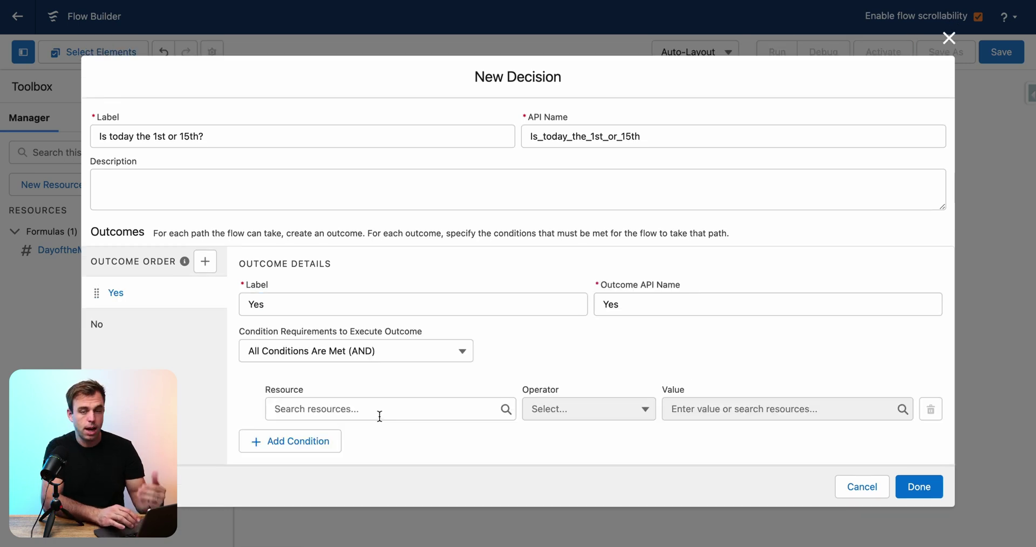
- Add Yes-outcome conditions DayoftheMonth equals 1 and DayoftheMonth equals 15
left_click(379, 416)
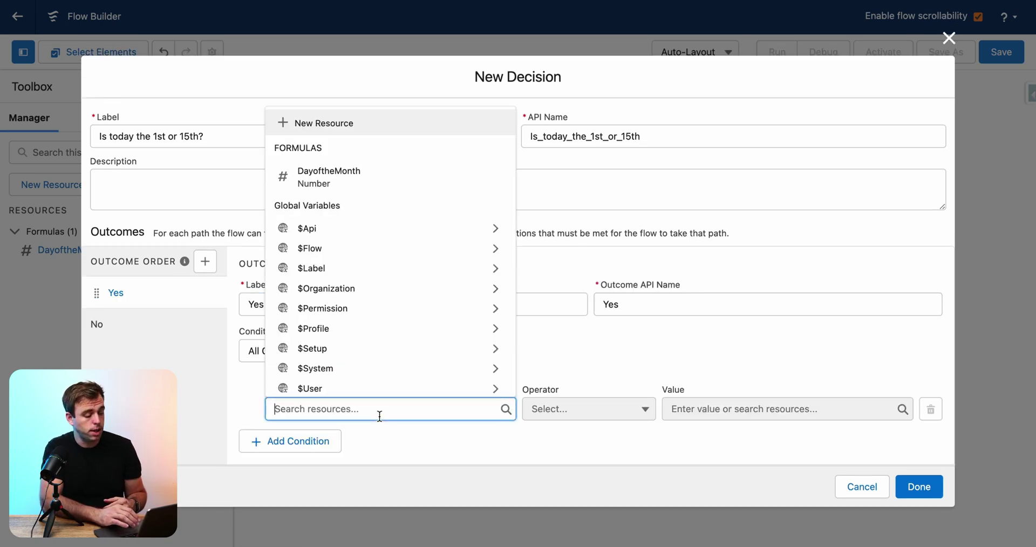
left_click(367, 179)
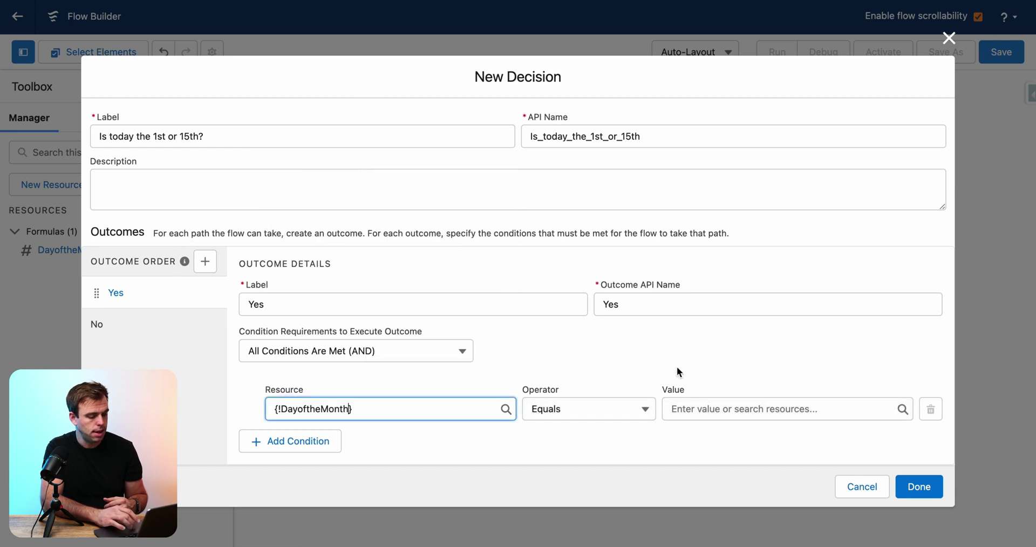
left_click(714, 416)
type("1")
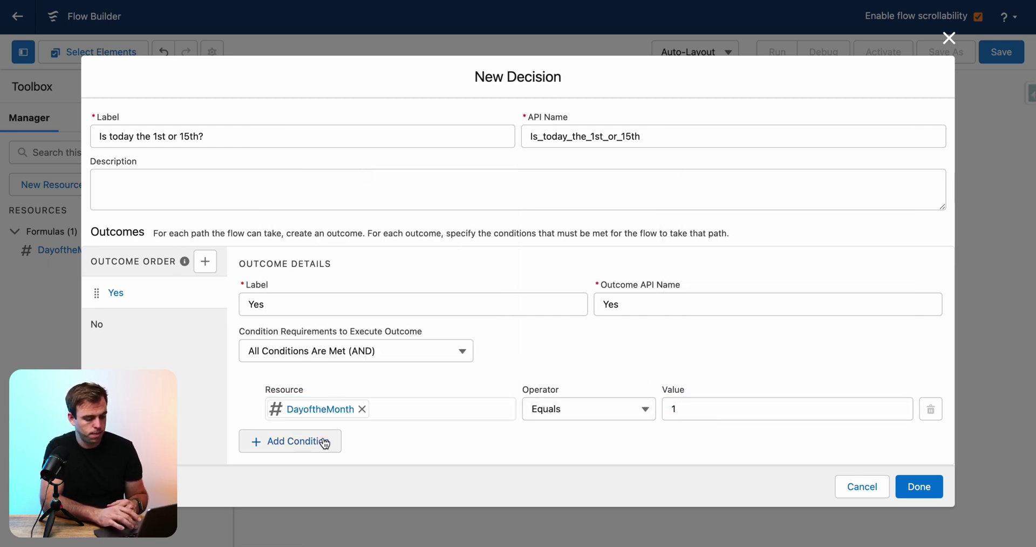
left_click(324, 443)
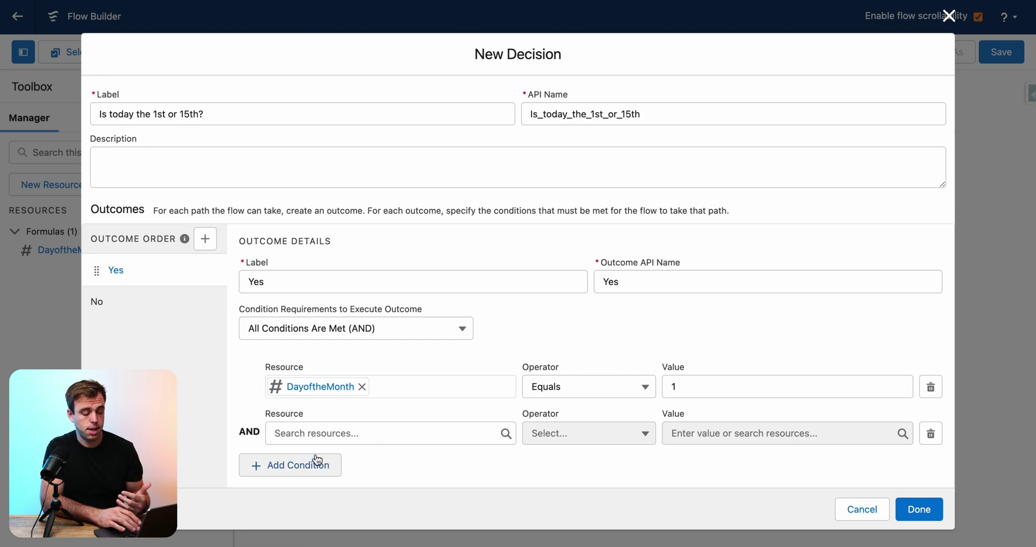
left_click(318, 435)
type("day")
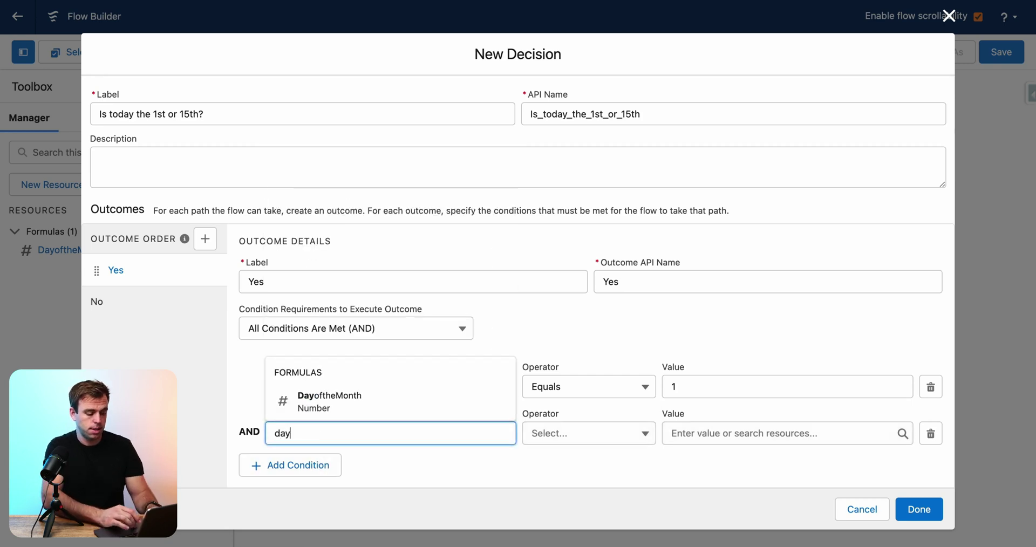
left_click(326, 410)
left_click(782, 433)
type("15")
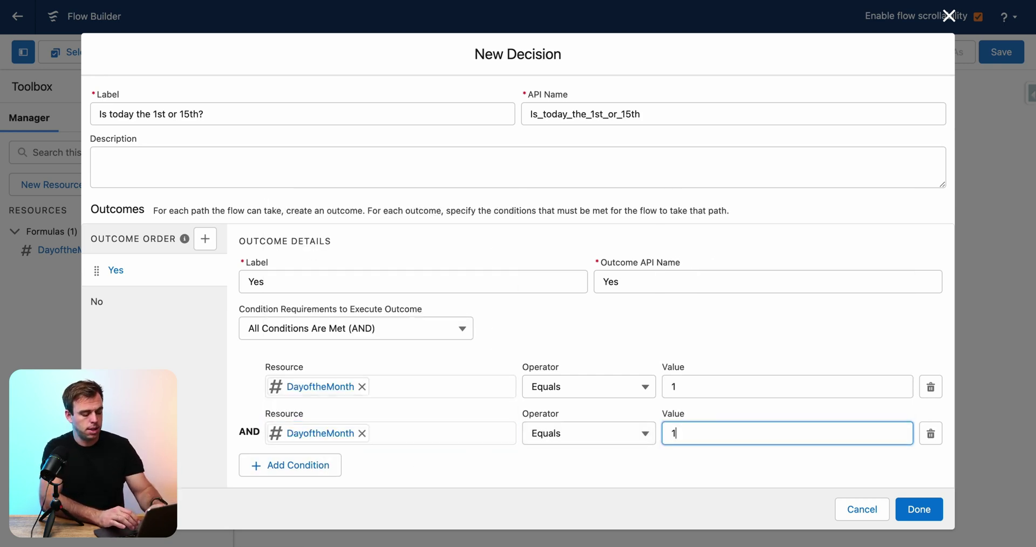
left_click(778, 463)
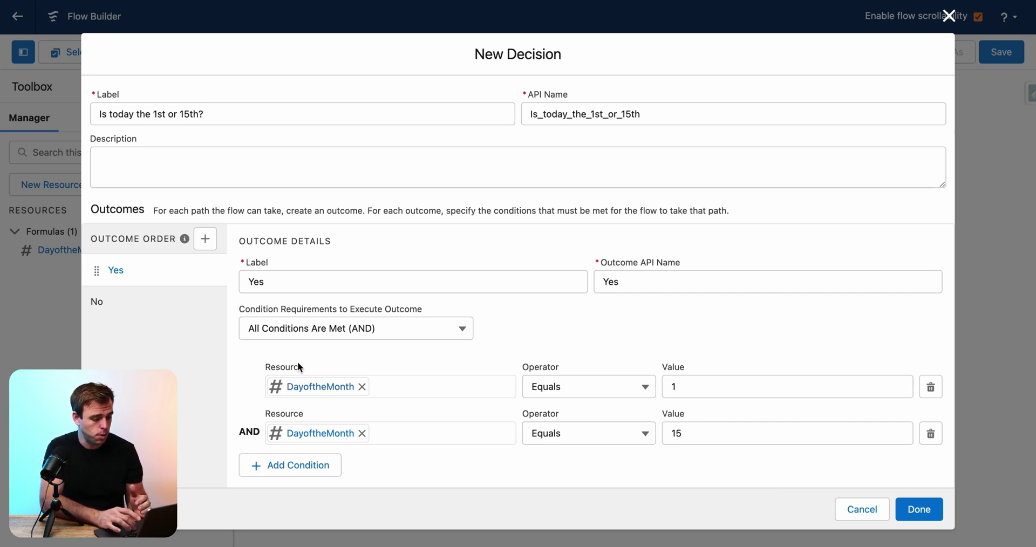
- Require Any Condition Is Met (OR) and save the decision to the canvas
left_click(317, 338)
left_click(320, 388)
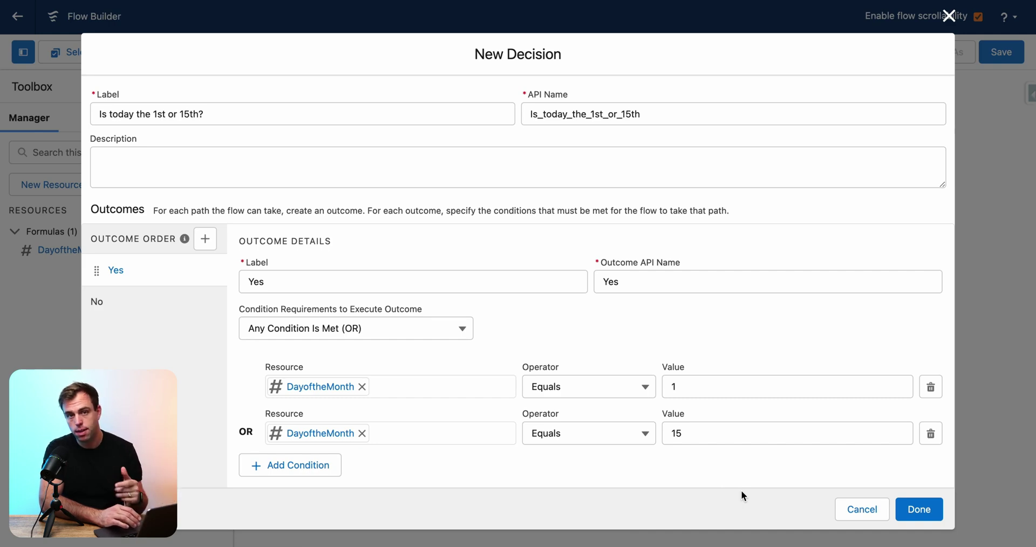
left_click(917, 511)
left_click(578, 231)
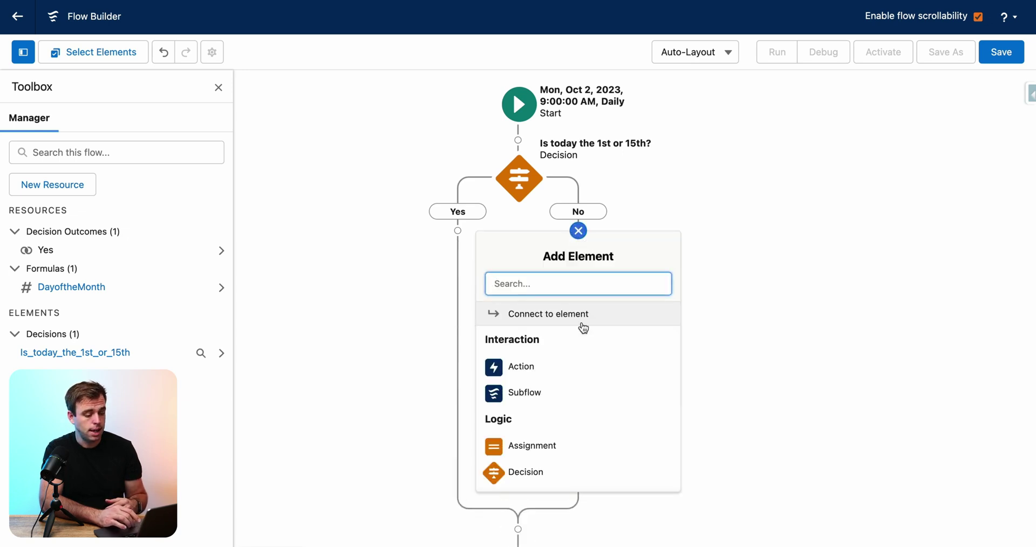
- End the No branch and choose the Send Email action for the Yes branch
scroll(592, 468, "down", 5)
left_click(542, 356)
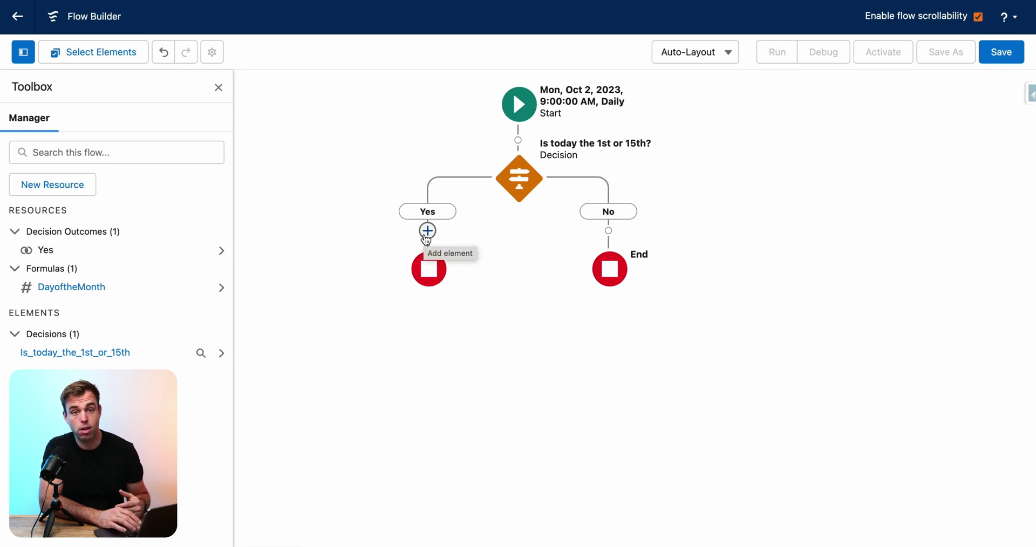
left_click(427, 231)
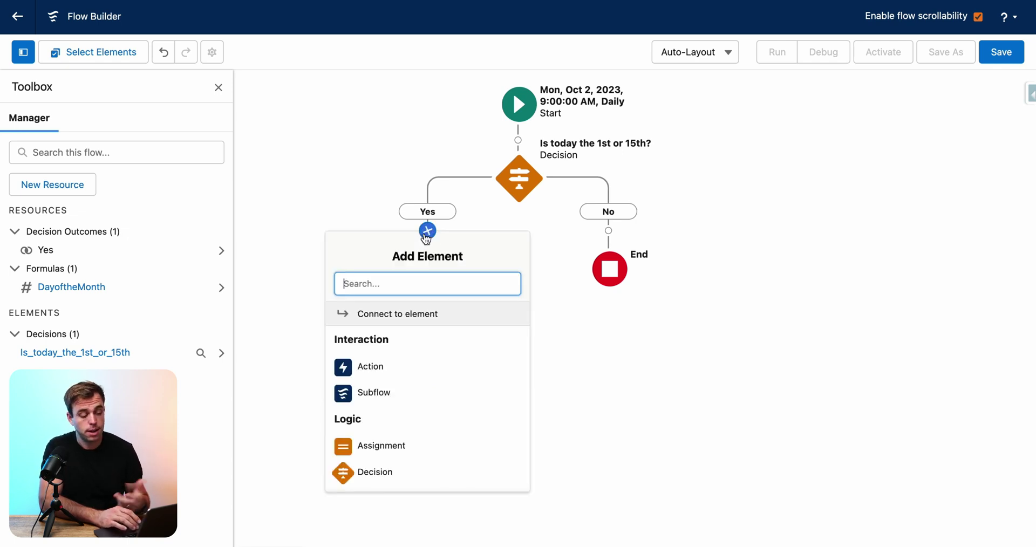
type("send")
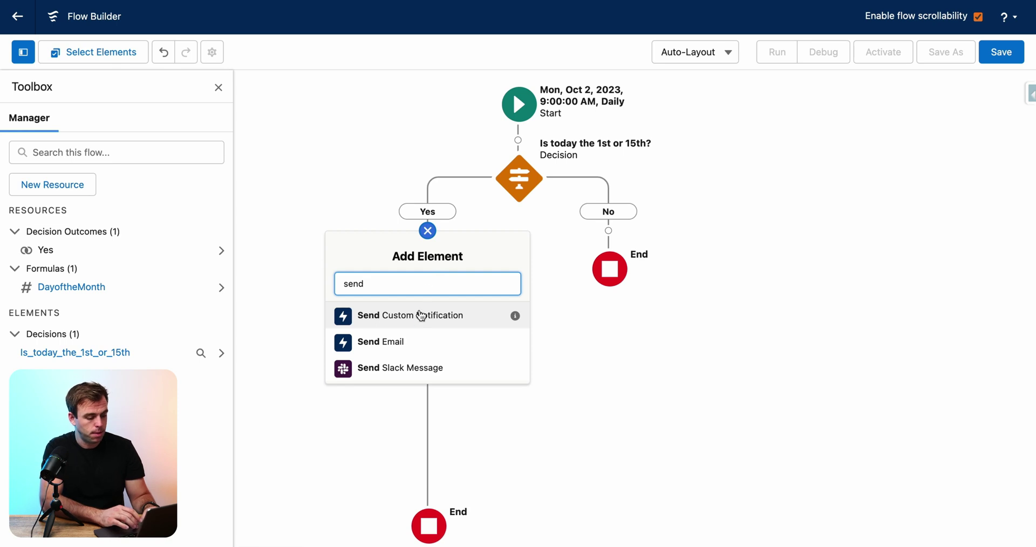
key("Down")
key("Return")
- Label the Send Email action 'Send a Reminder Email to Update Hours' and save it
type("Send a ")
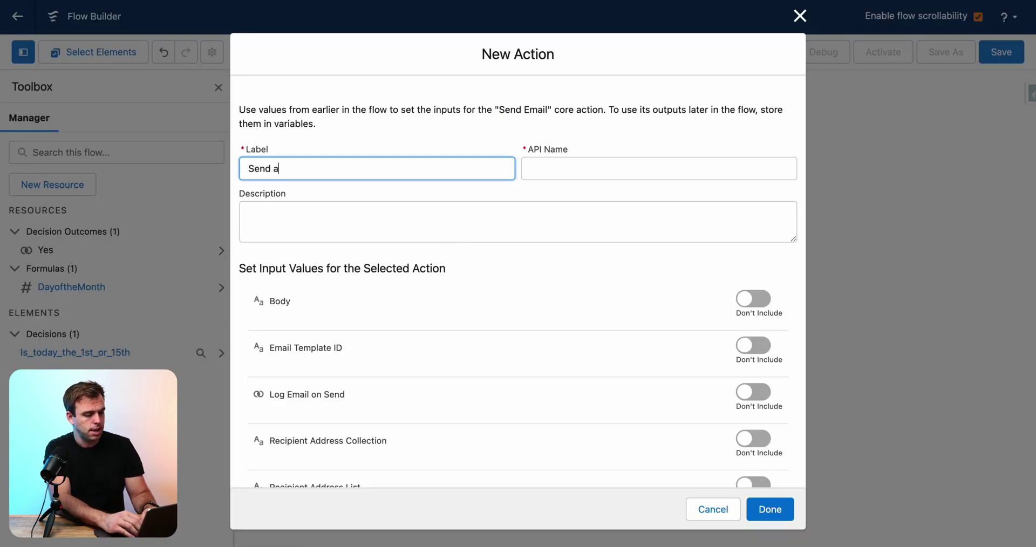
type(" RR")
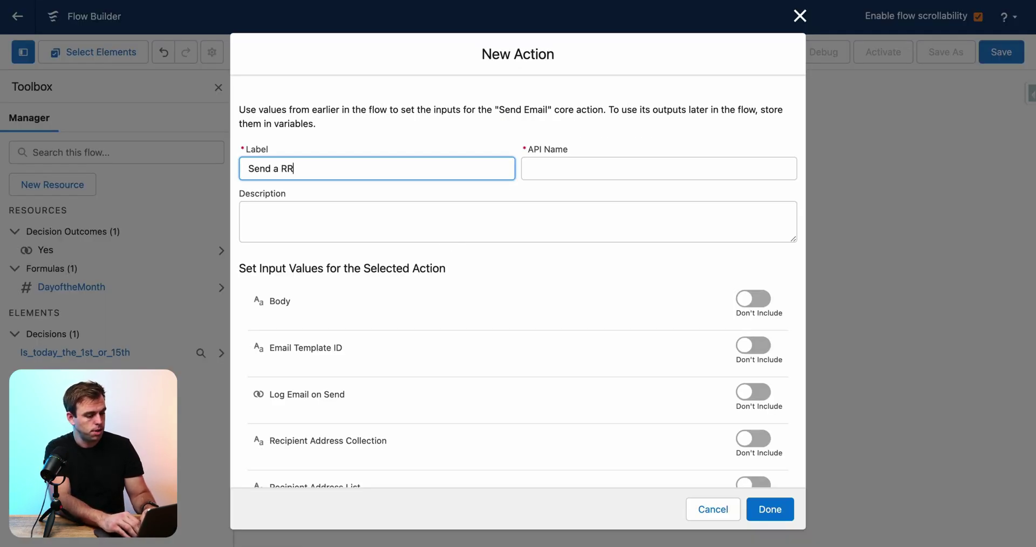
type("eminder Email to Update Hours")
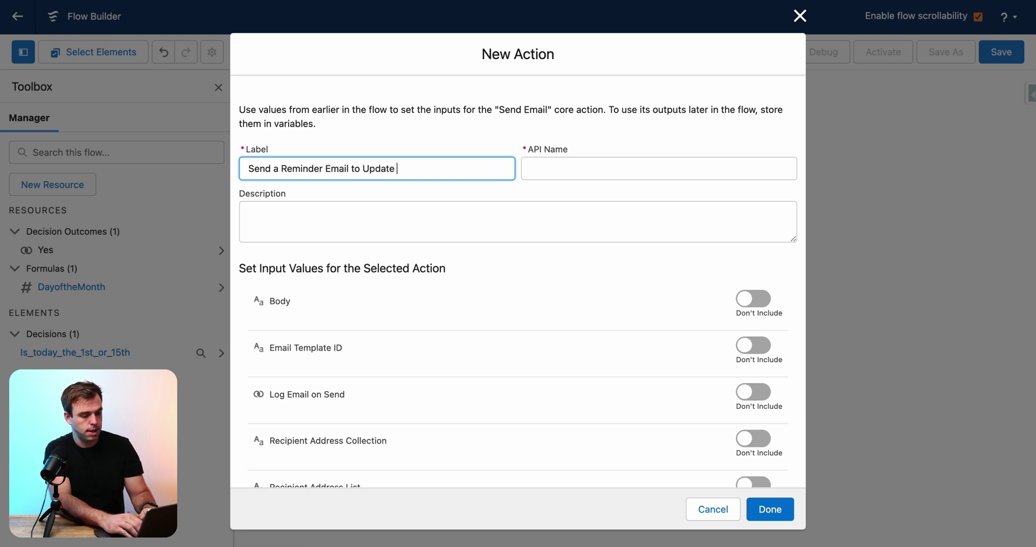
key("Tab")
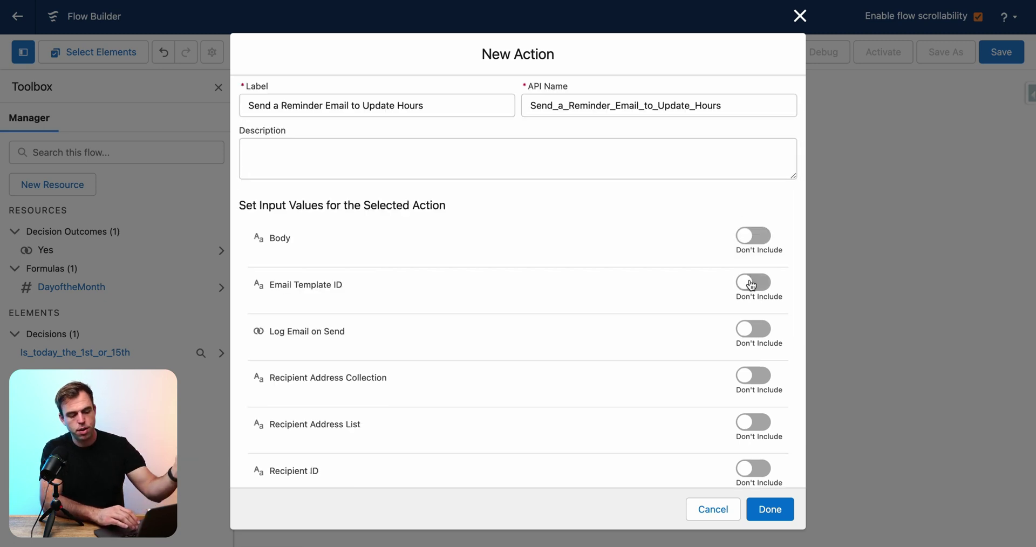
scroll(712, 313, "down", 4)
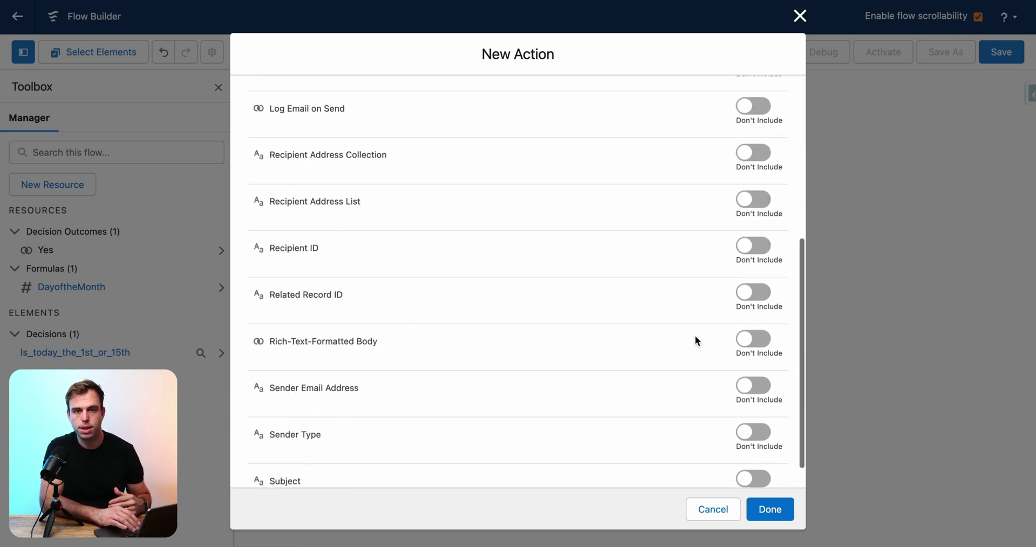
scroll(695, 335, "up", 1)
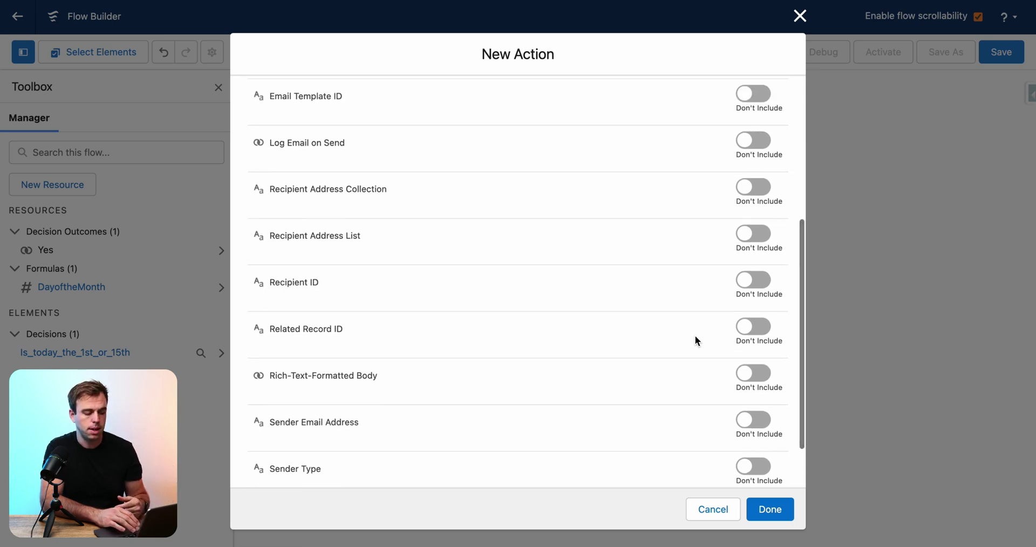
scroll(695, 335, "up", 5)
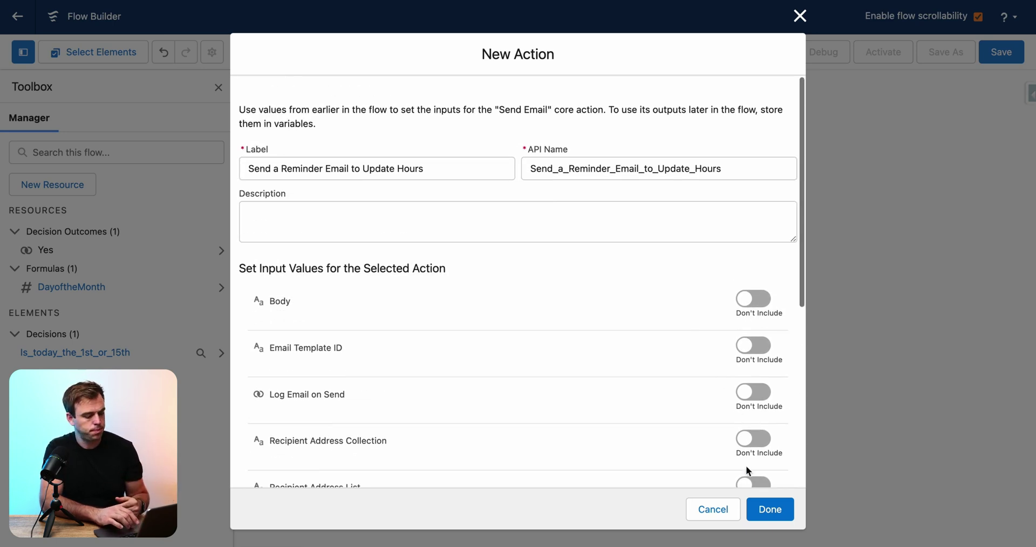
left_click(770, 510)
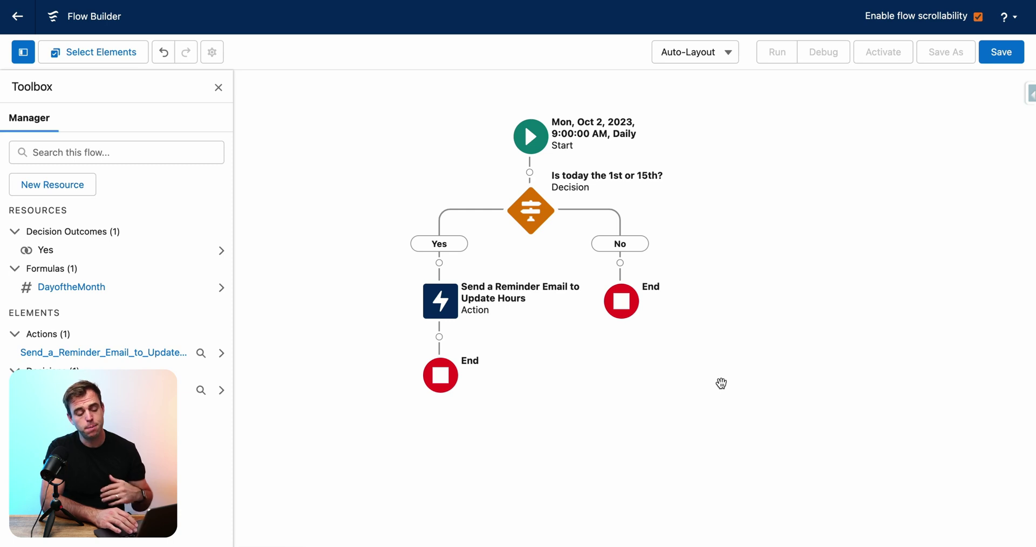